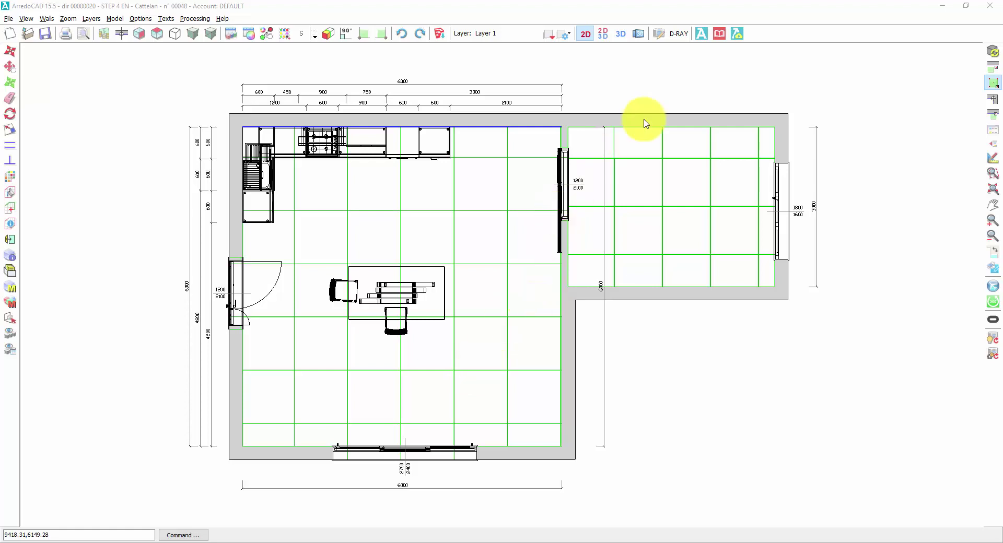
Show the room in 3D and frame the view on the dining table with the entrance door and kitchen behind it.
click(620, 34)
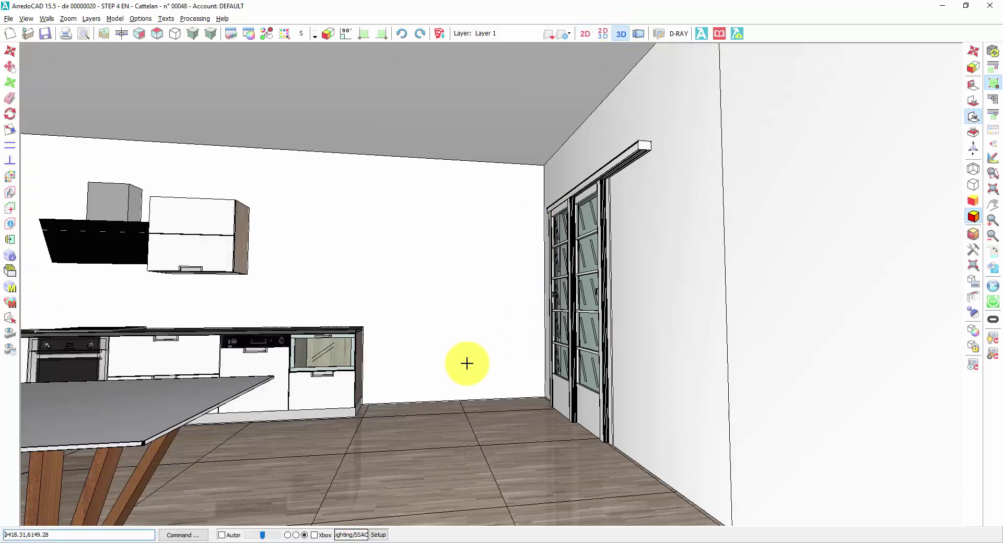
right_drag(481, 363, 492, 285)
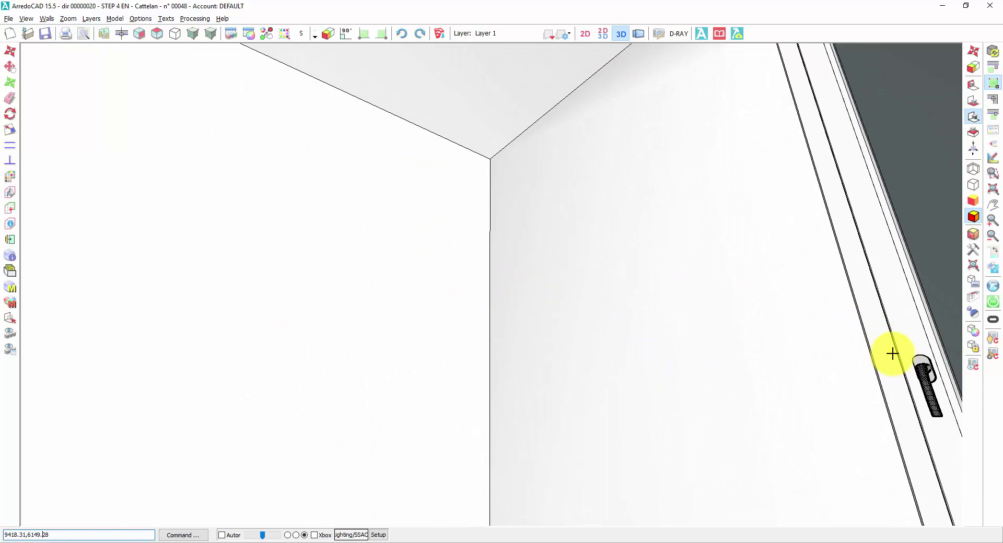
click(974, 266)
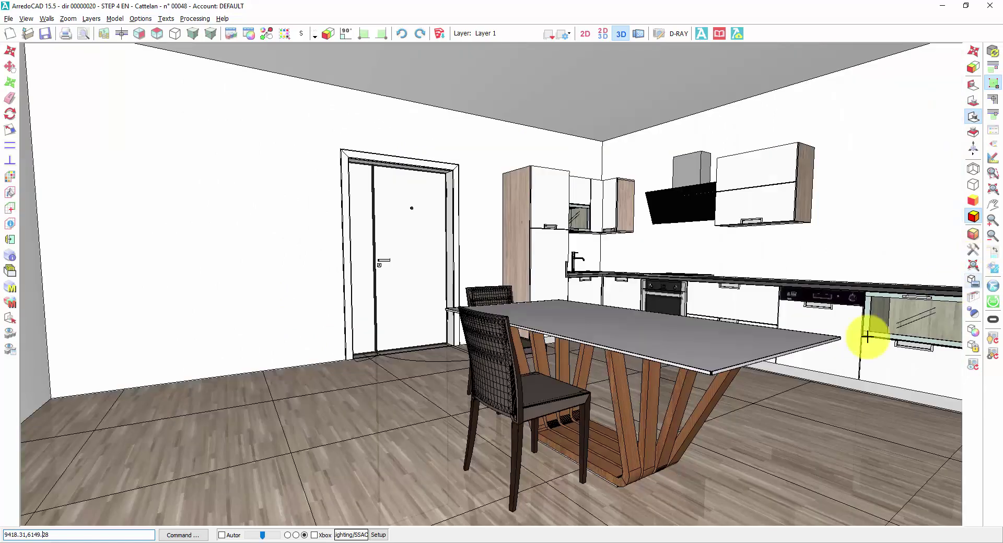
key(Up)
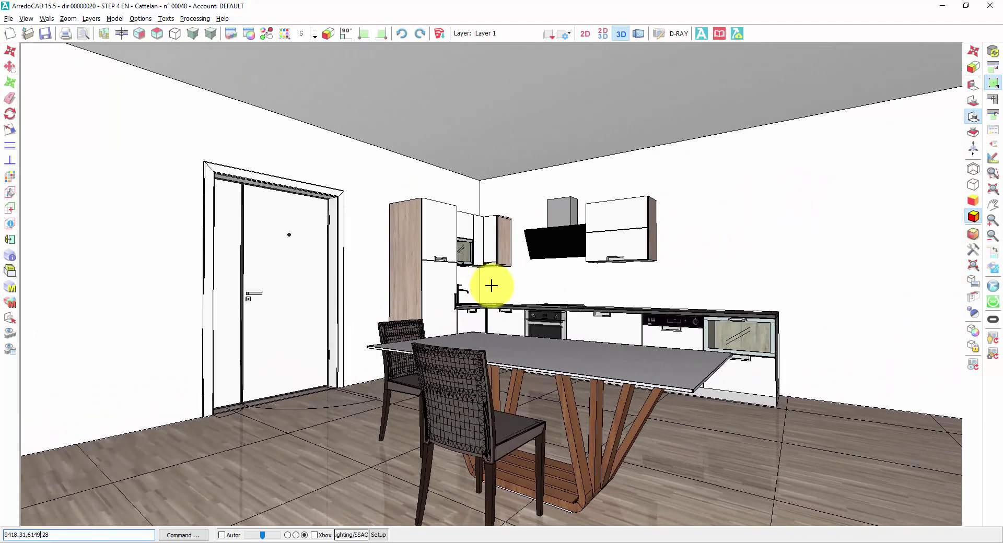
key(Down)
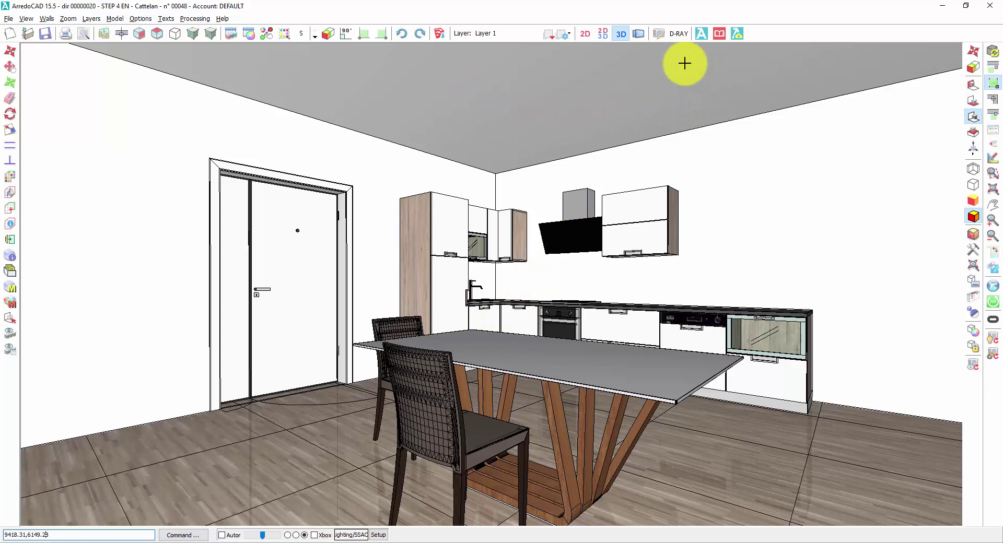
Set the D-RAY render to screen resolution (1920 x 1080) with an environment light (HDR) intensity of 6.
click(677, 35)
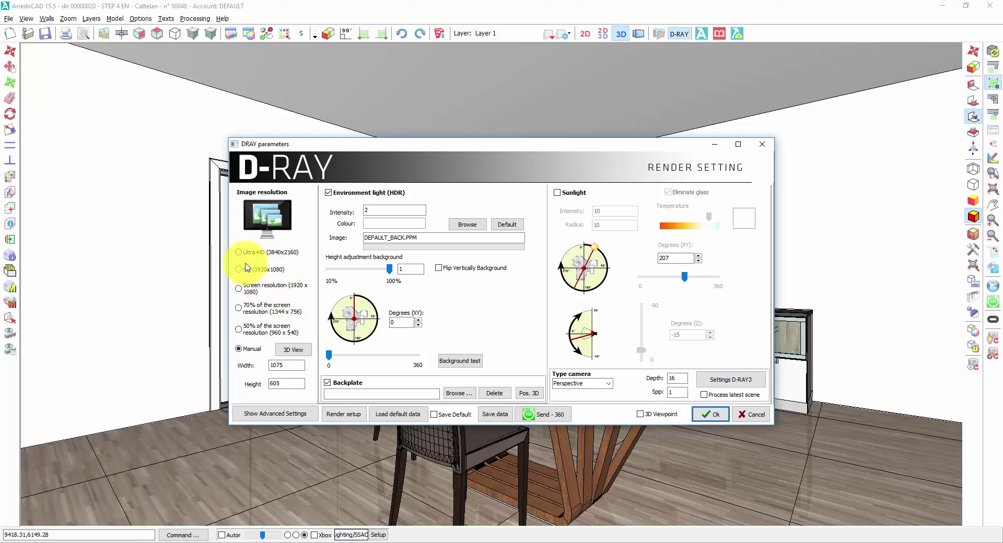
click(239, 288)
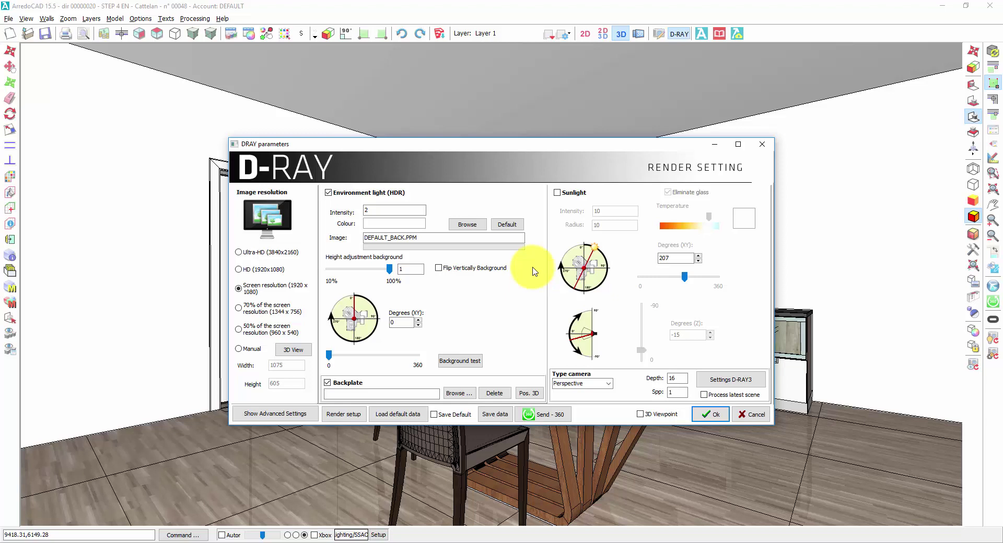
double_click(371, 210)
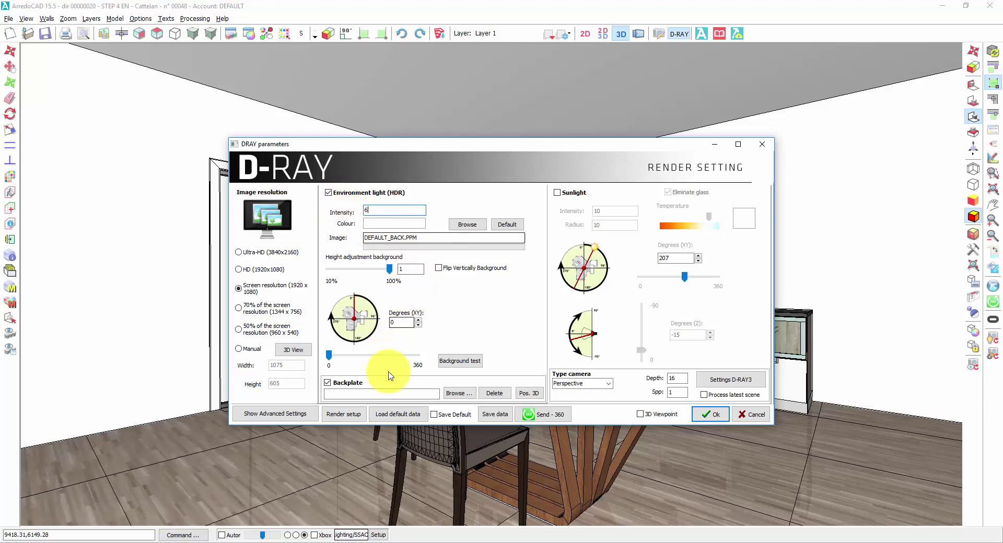
Enable tile joint display in the rendering options and start the D-RAY render with the 3D Viewpoint option.
click(342, 415)
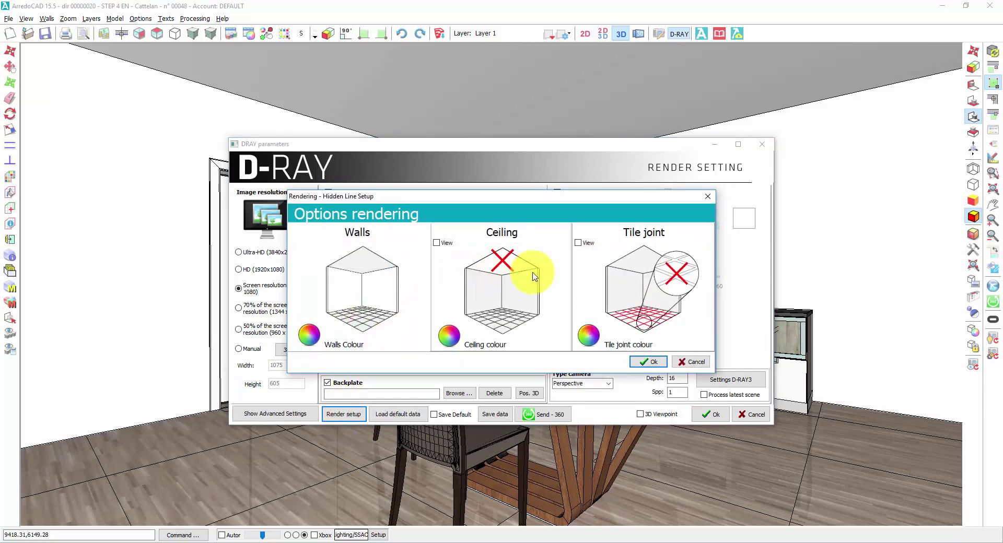
click(578, 243)
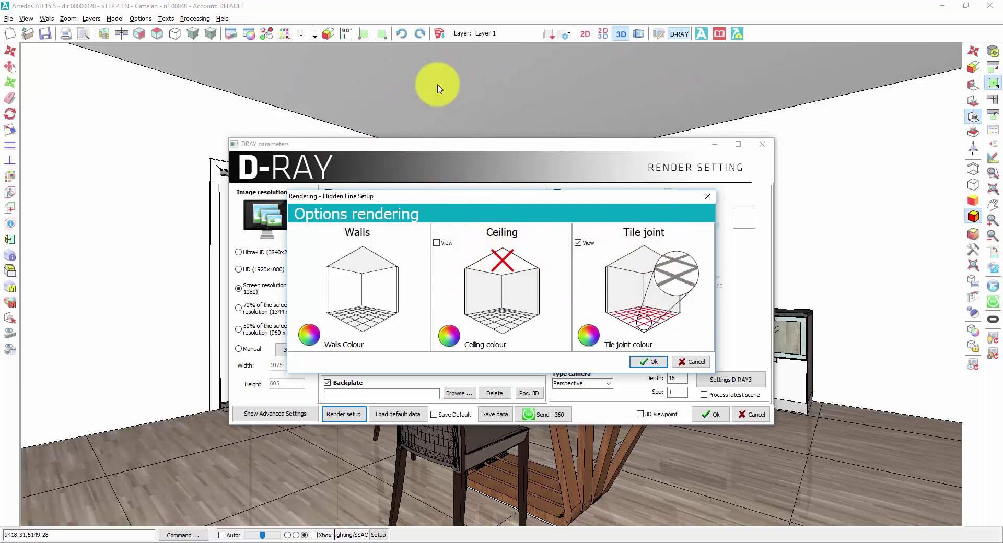
click(650, 361)
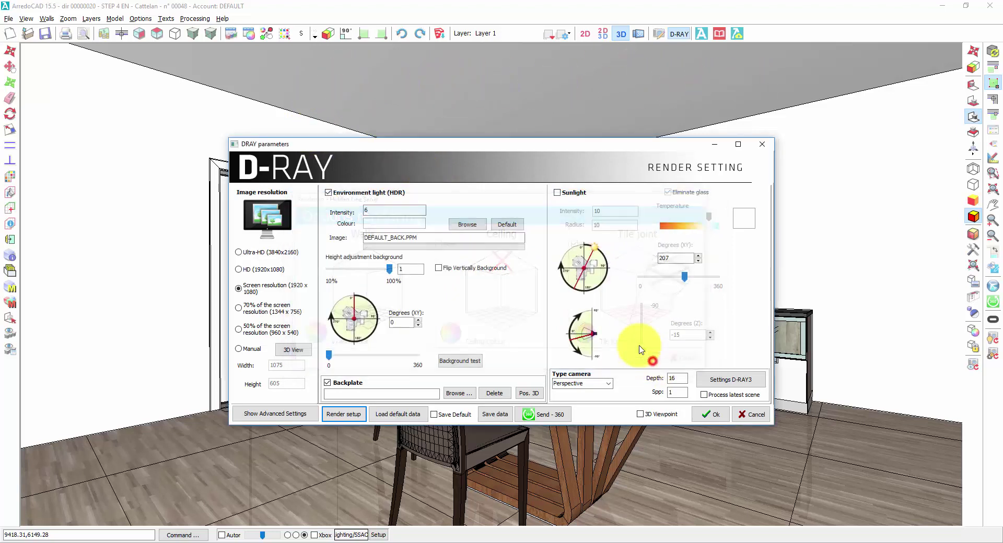
click(641, 416)
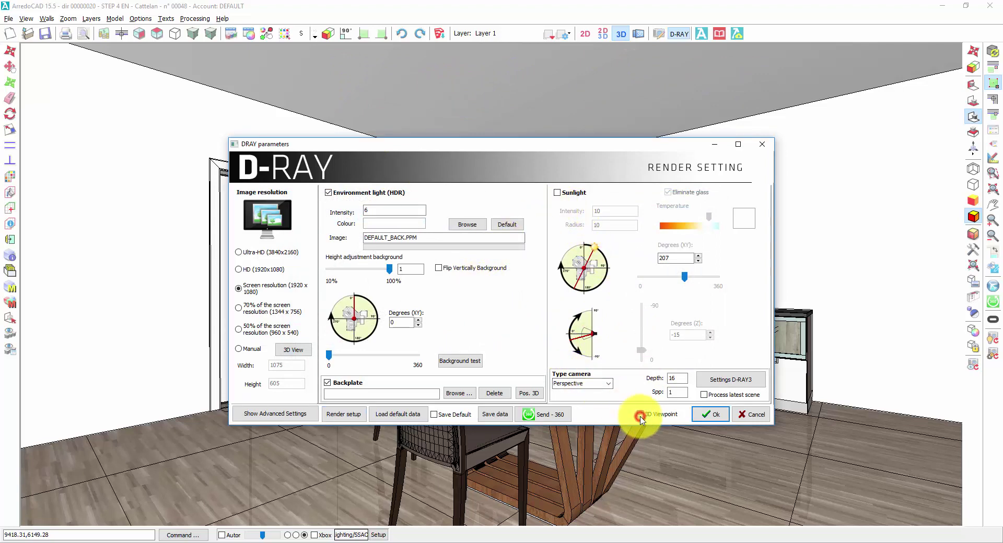
click(703, 415)
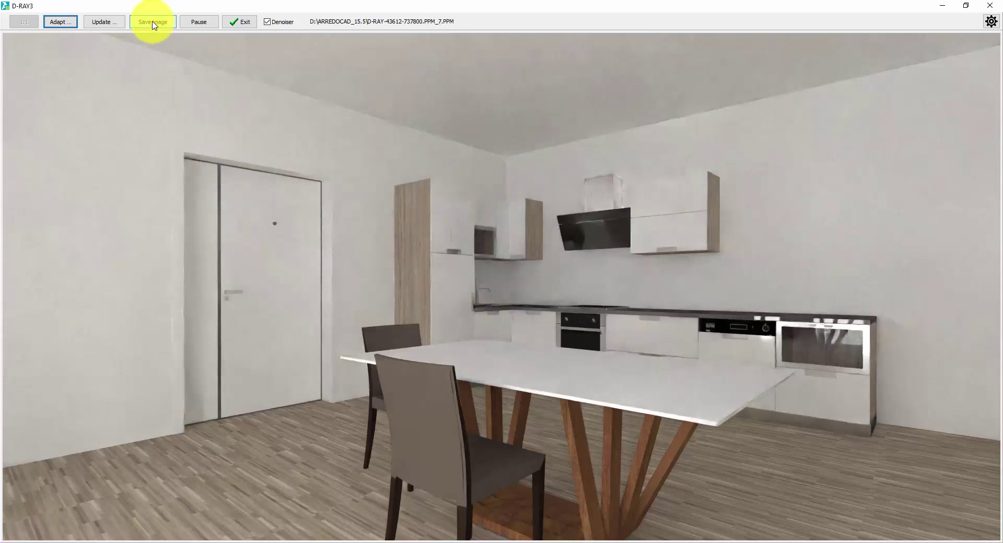
click(153, 23)
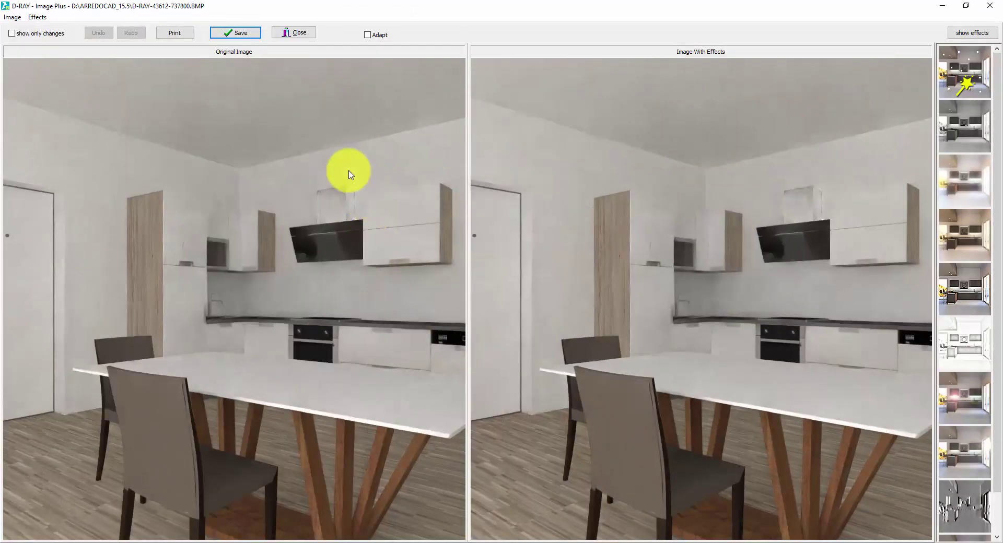
click(233, 30)
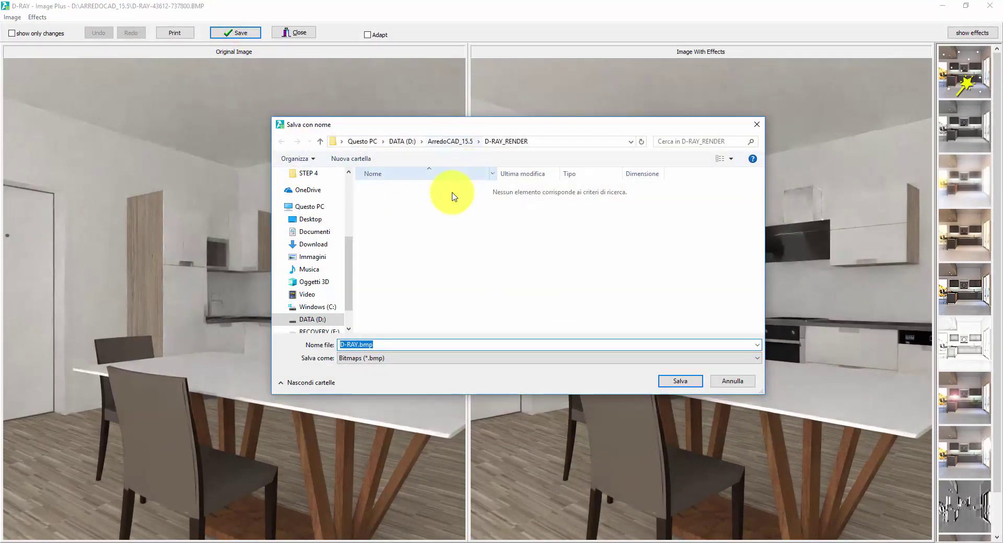
click(381, 358)
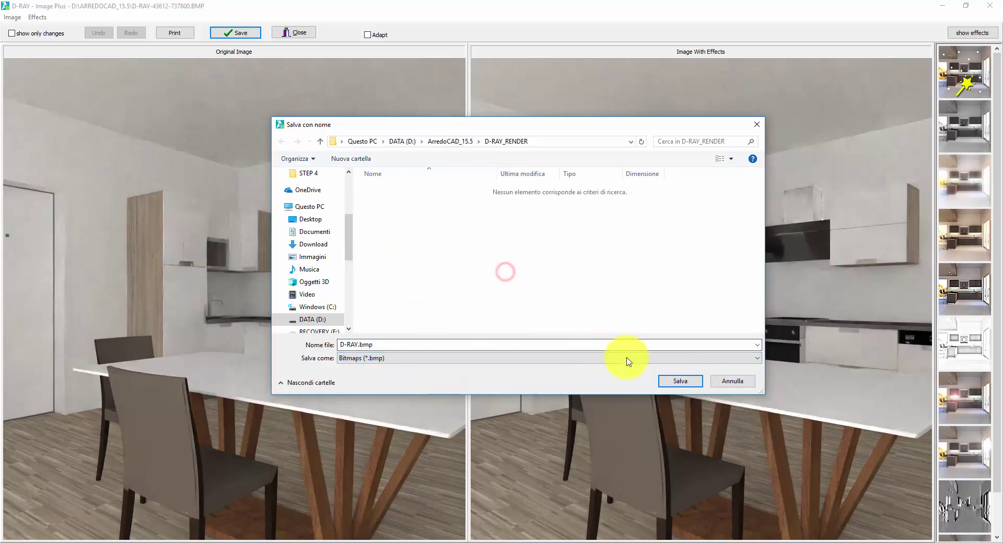
click(733, 380)
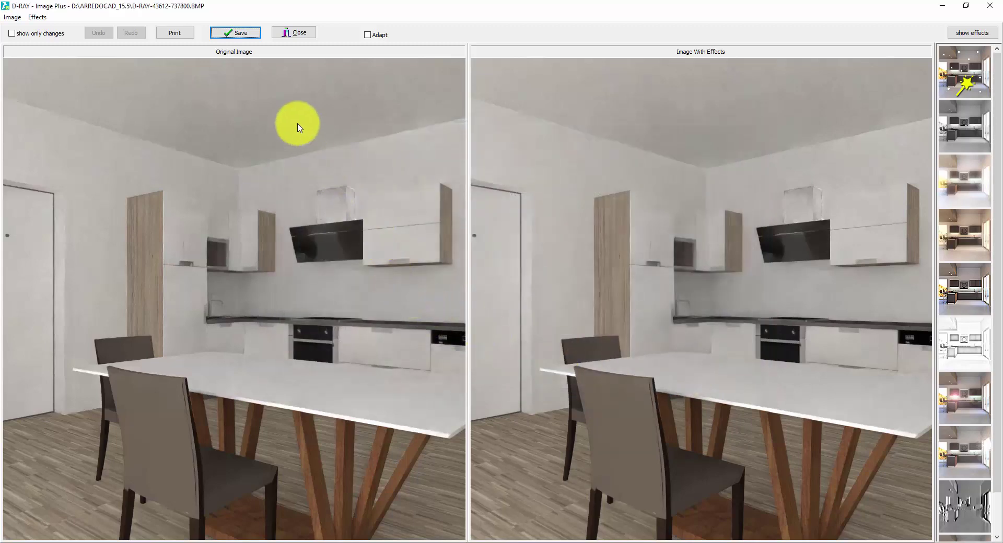
click(282, 35)
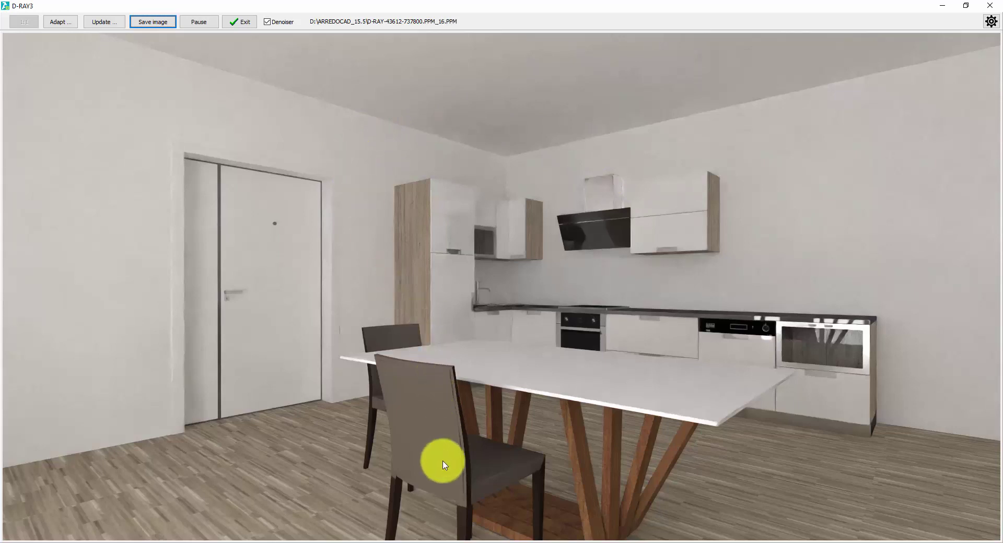
Switch to ArredoCAD while the render runs and view the floor plan beside the 3D view, enlarged around the adjoining room.
mouse_move(443, 541)
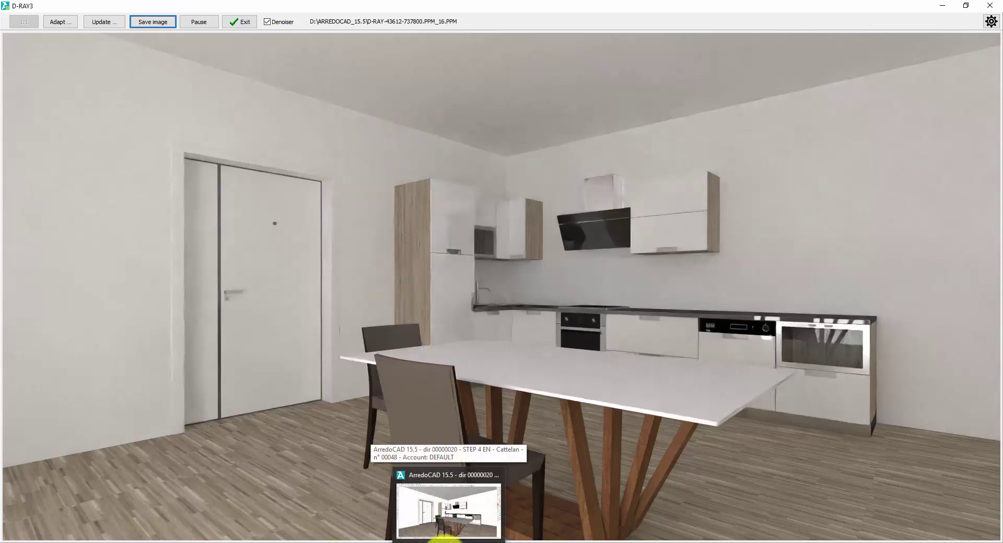
click(441, 517)
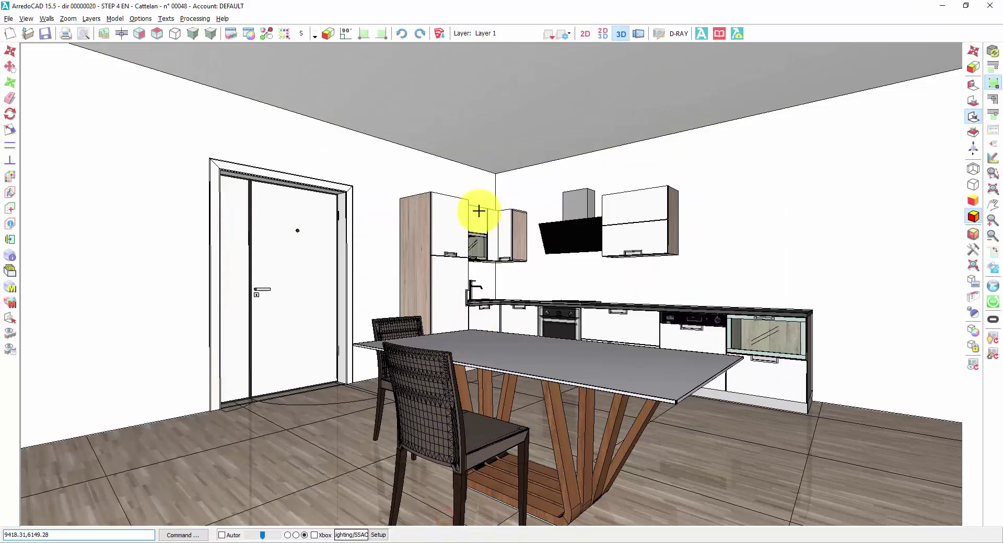
click(603, 34)
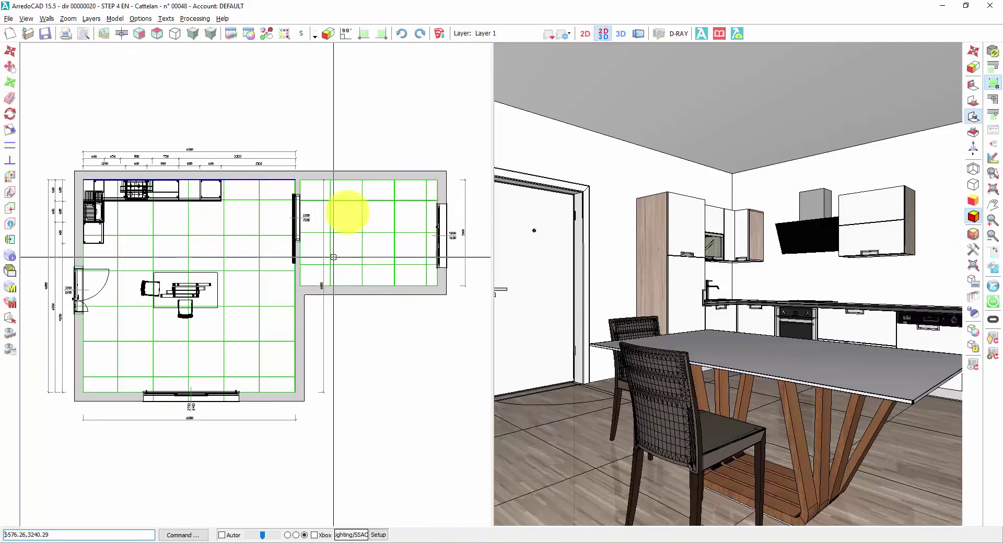
scroll(349, 230, up, 1)
scroll(349, 231, down, 2)
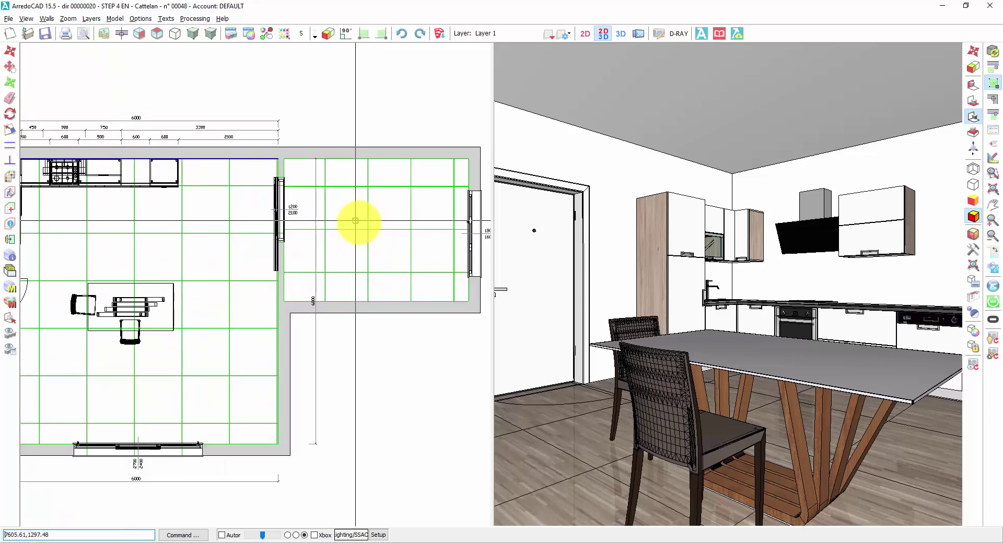
scroll(366, 209, up, 2)
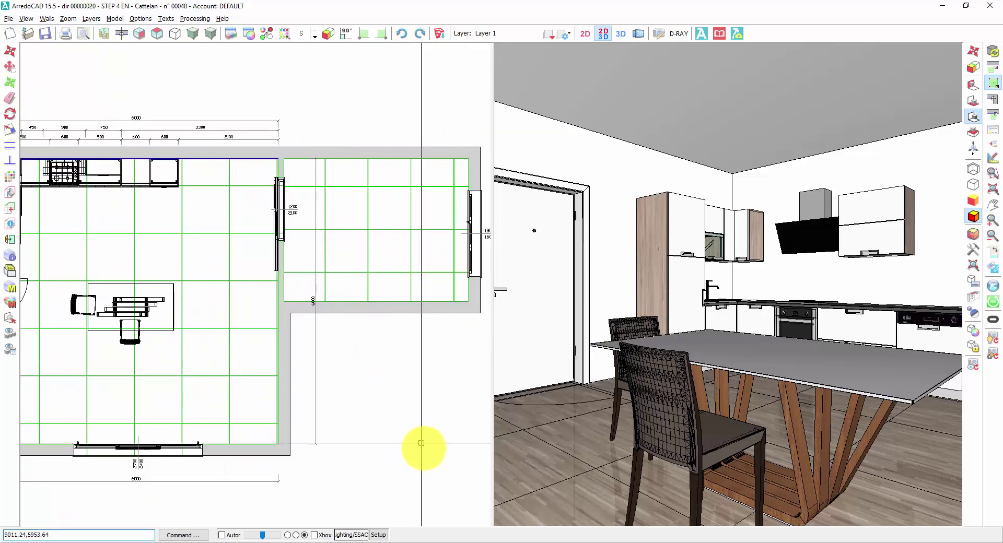
Switch to the D-RAY window to check the progress of the render.
mouse_move(502, 539)
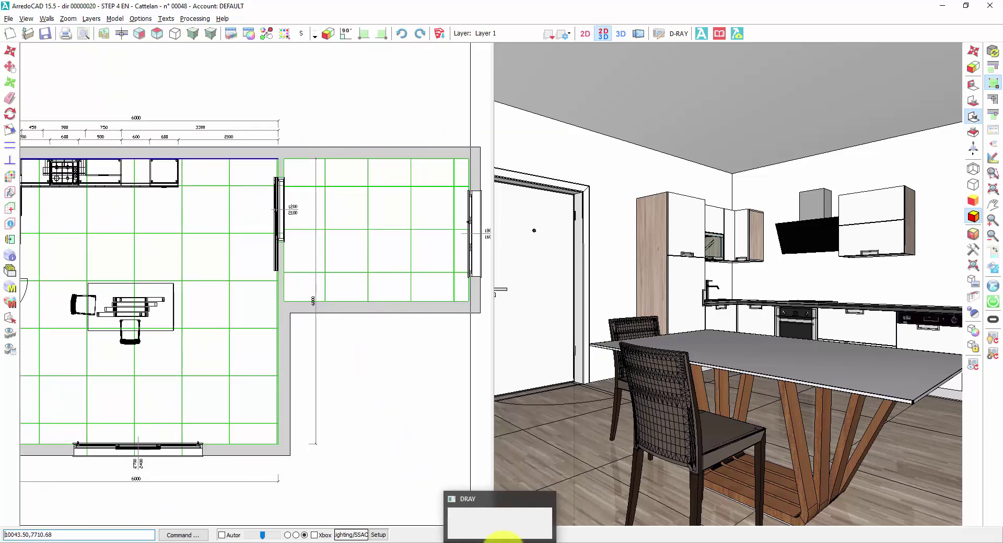
click(496, 530)
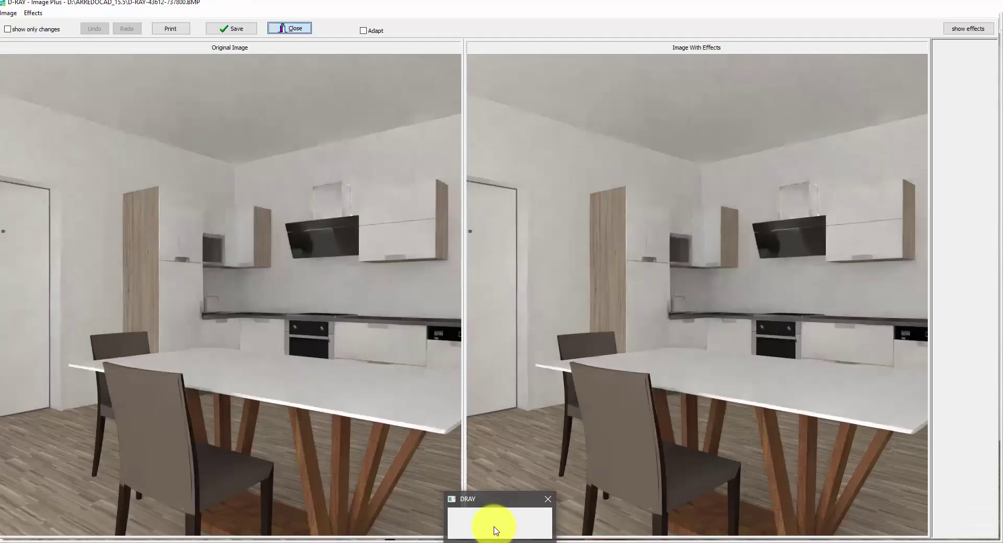
click(496, 530)
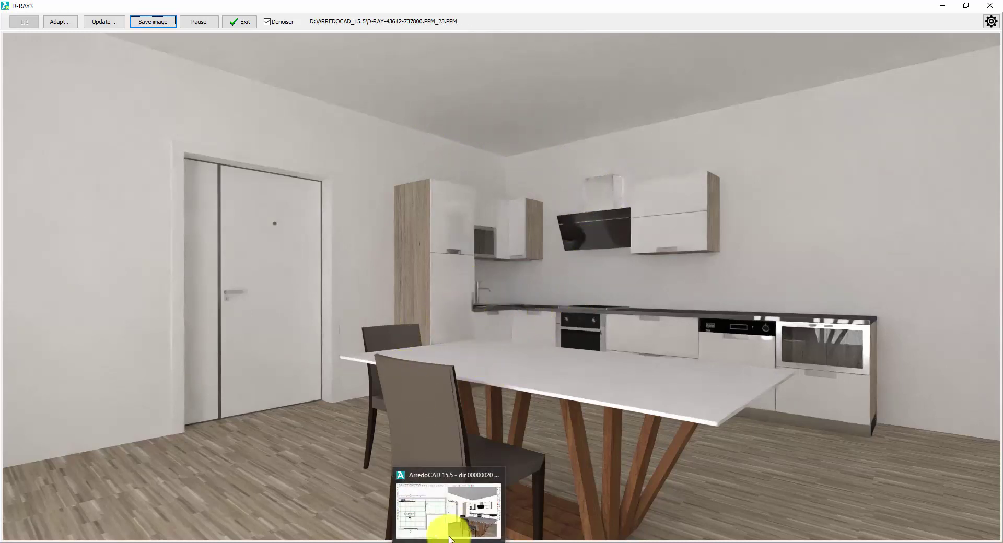
Switch back to ArredoCAD, restore the full 3D view and frame the kitchen corner closely with the sink, oven and hood.
click(447, 502)
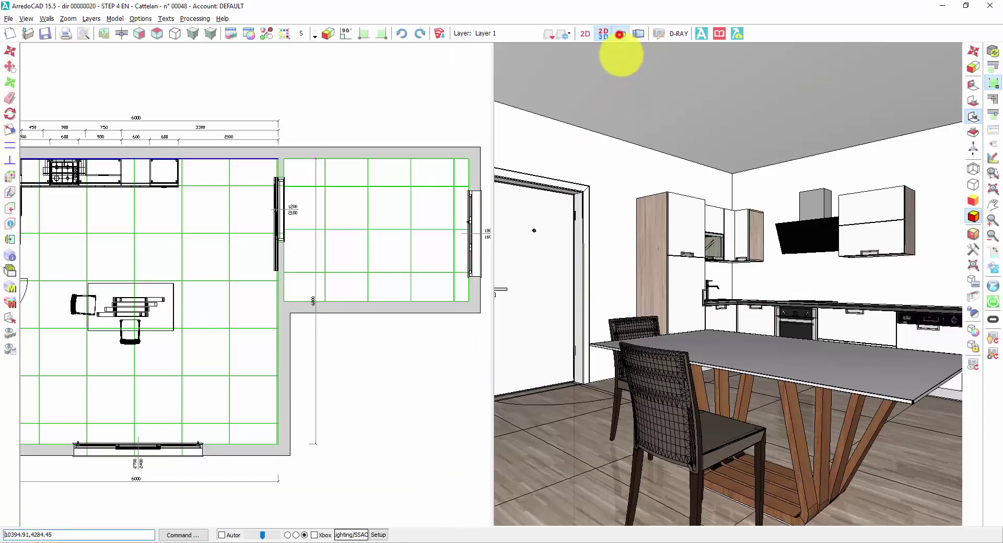
click(621, 34)
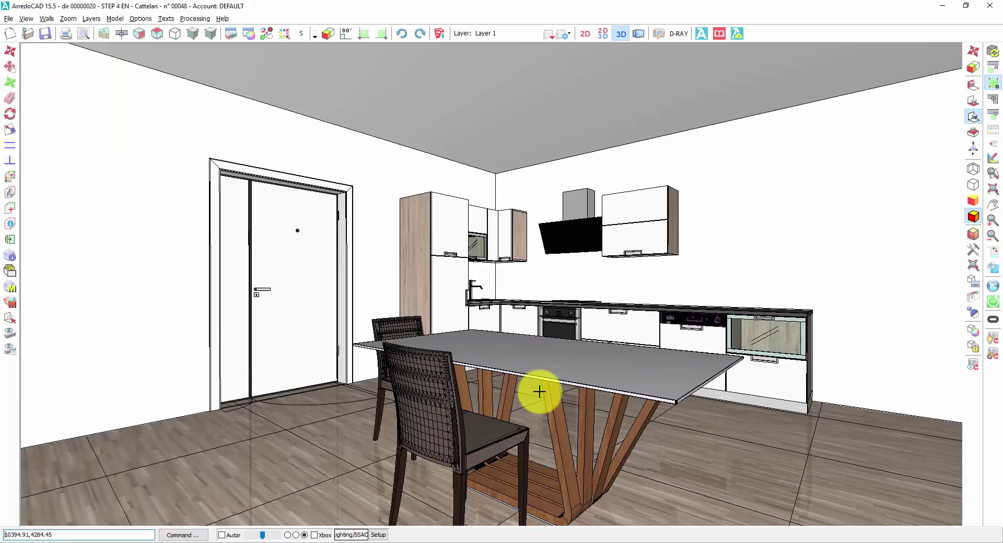
scroll(491, 285, up, 4)
scroll(492, 286, up, 5)
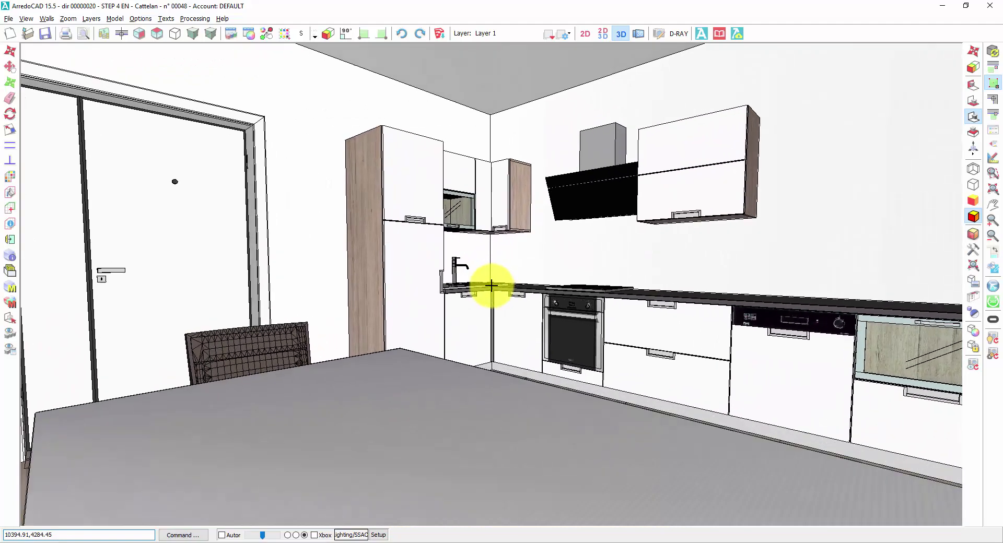
scroll(492, 284, up, 5)
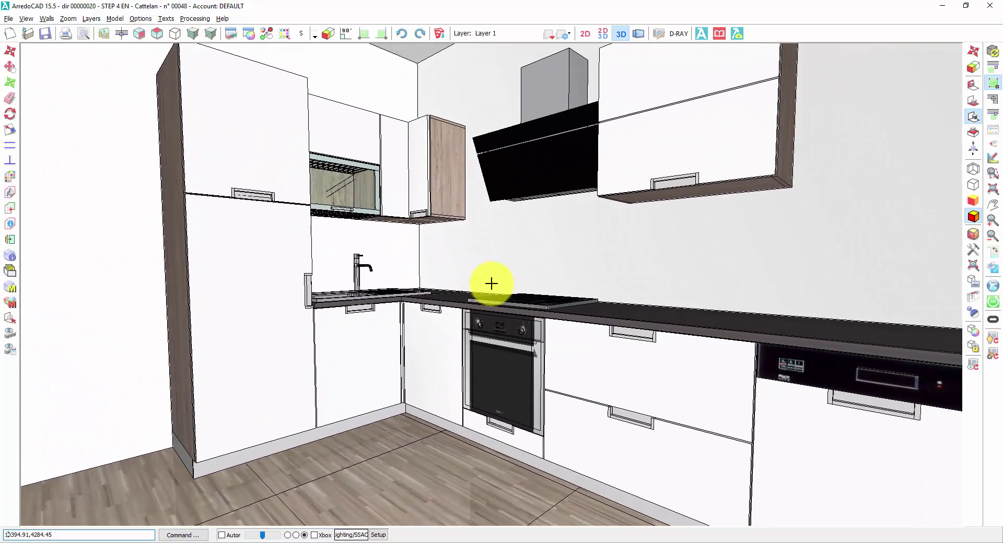
key(Right)
key(Right)
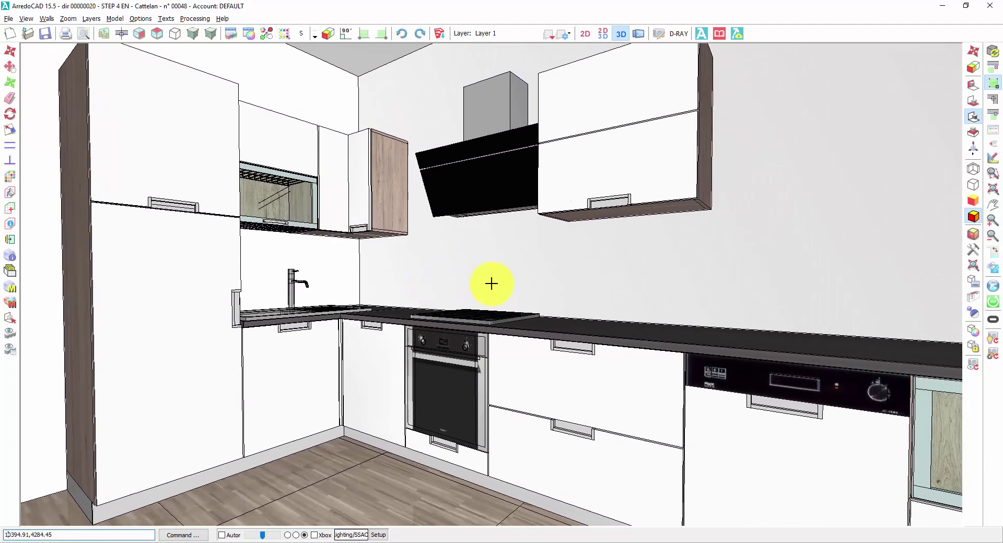
key(Up)
key(Up)
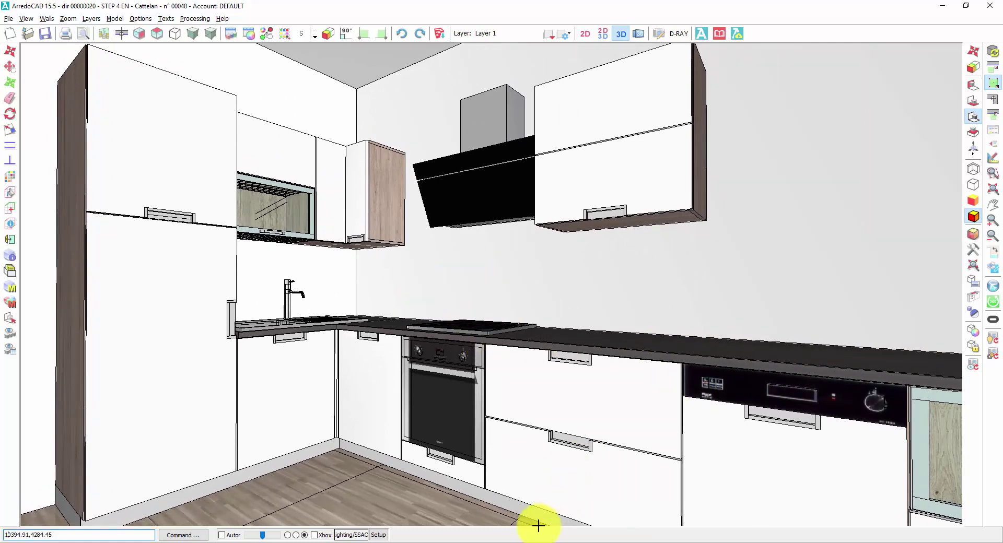
Switch to the D-RAY render window, save the rendered image, and return to ArredoCAD.
click(492, 542)
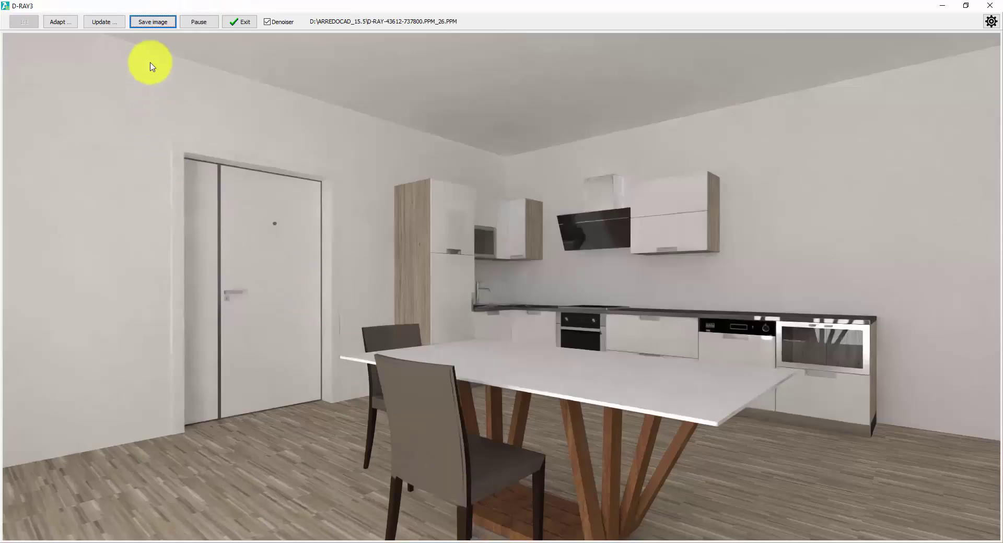
click(154, 22)
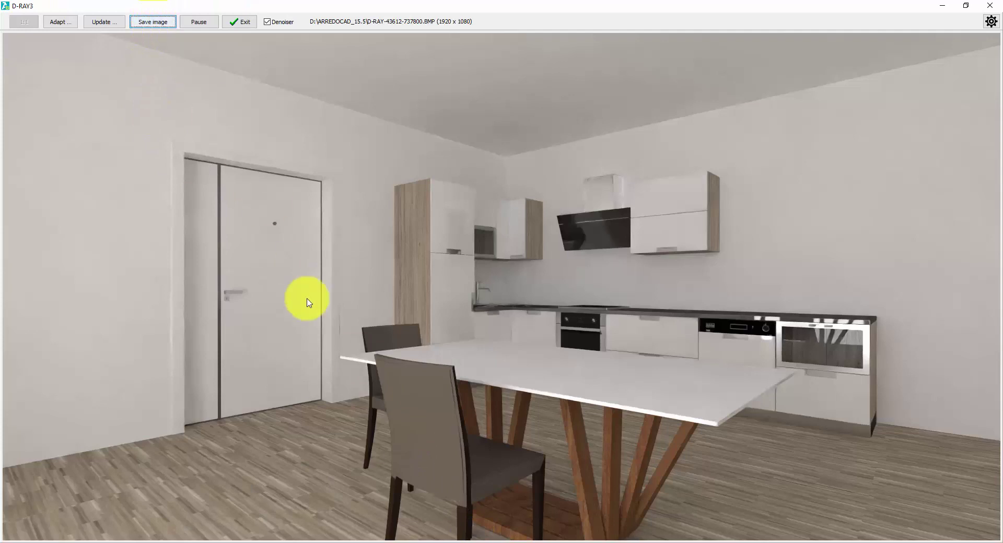
click(453, 541)
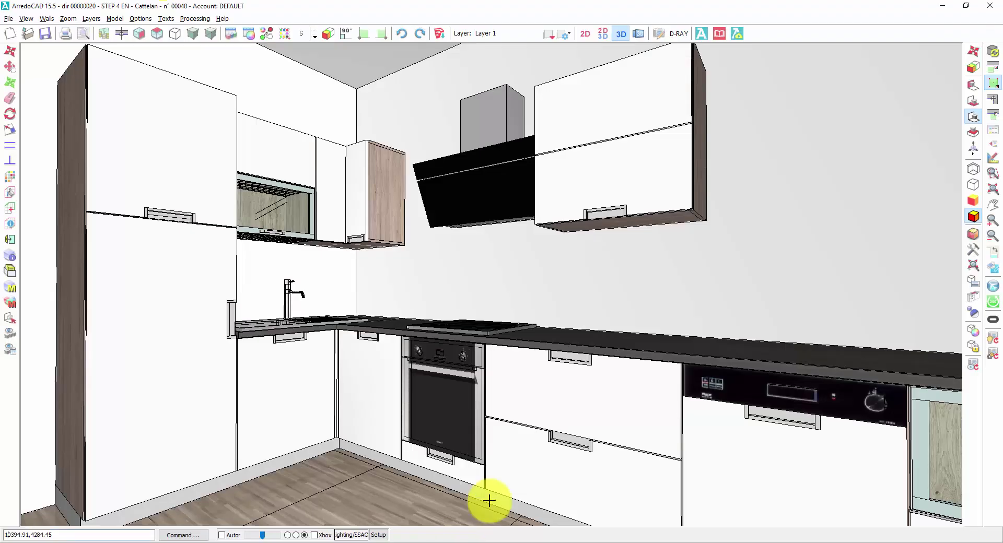
Update the D-RAY scene to the current kitchen corner view and restart the rendering, then stop and save it.
click(974, 370)
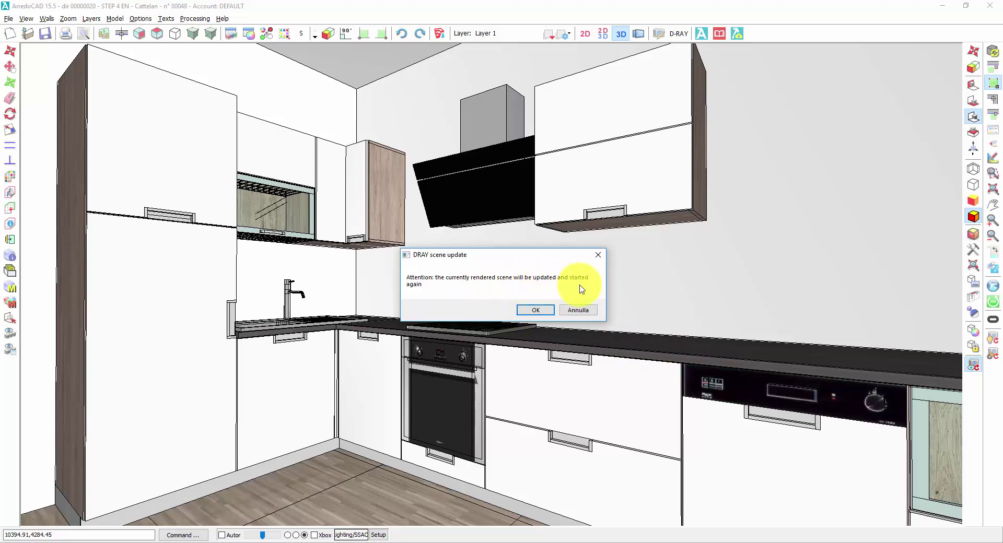
click(533, 310)
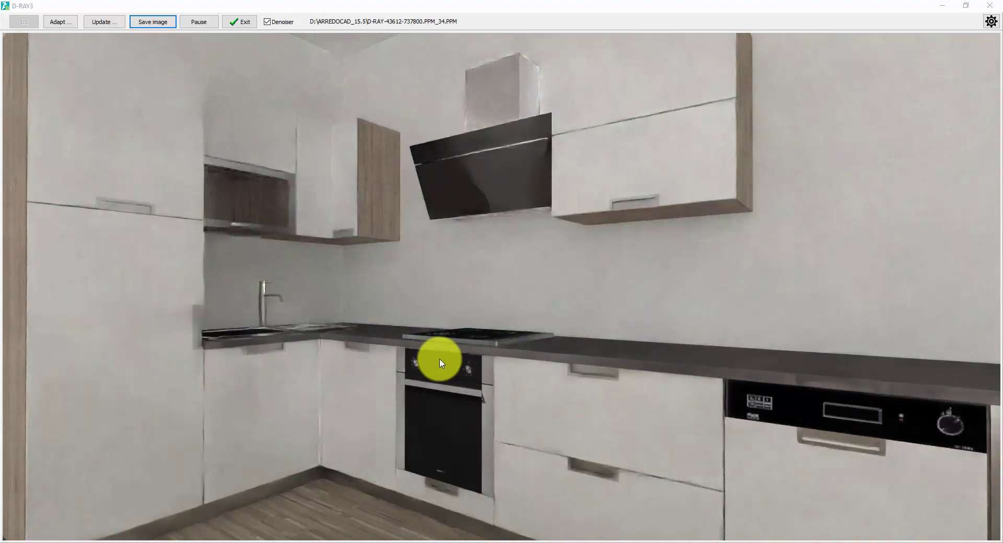
click(245, 22)
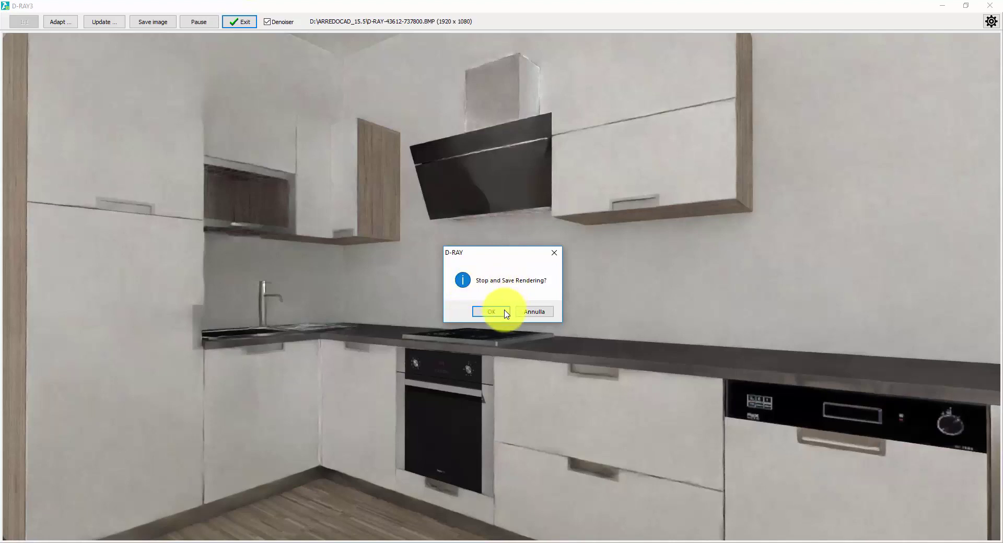
click(504, 314)
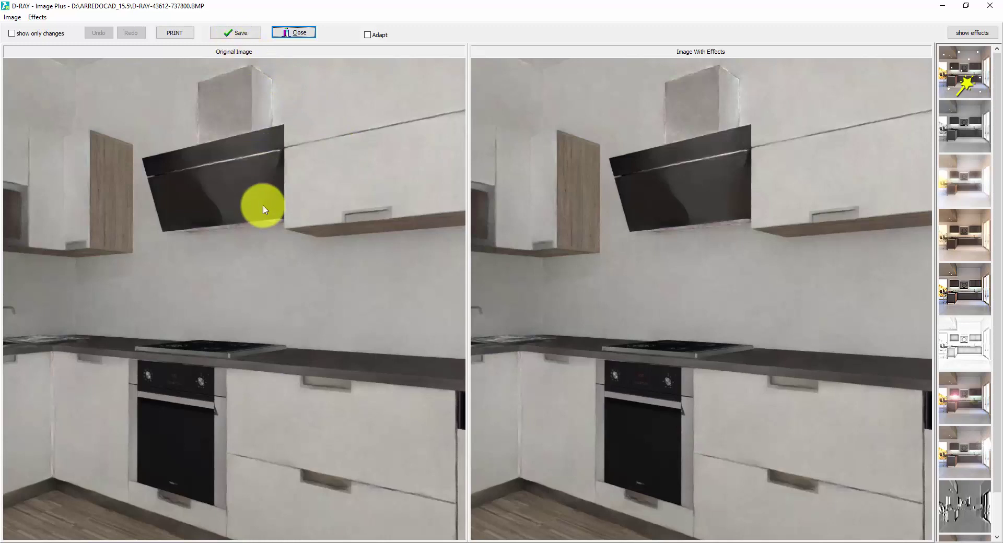
Apply the Brightness/Contrast adjustment to the rendered image with both values at 0, and look over the other image adjustments.
click(17, 20)
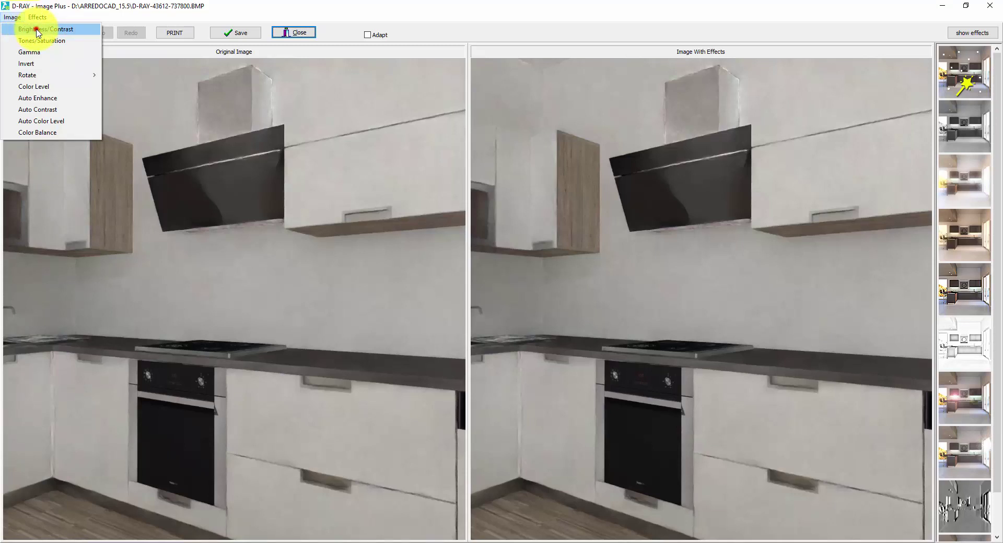
click(38, 31)
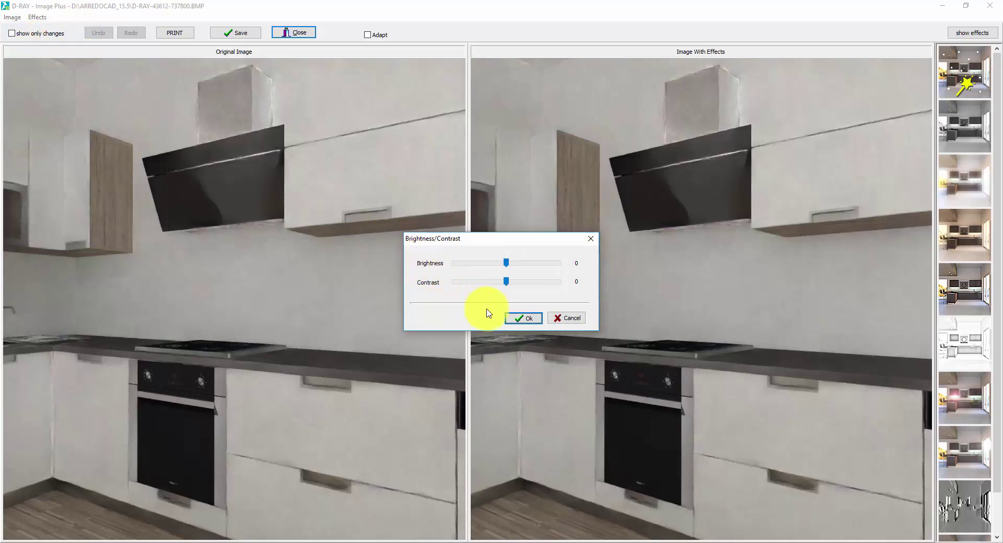
click(520, 318)
click(12, 18)
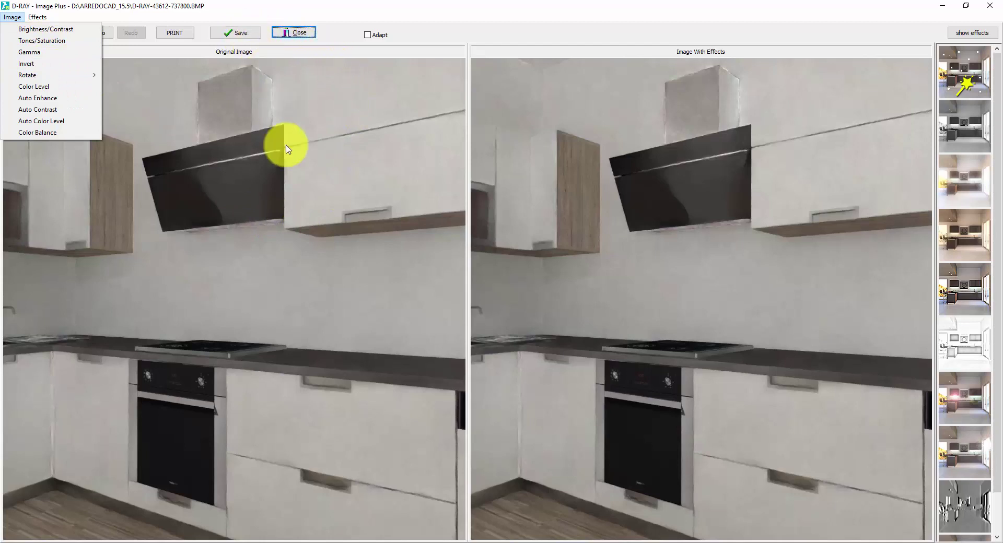
click(248, 15)
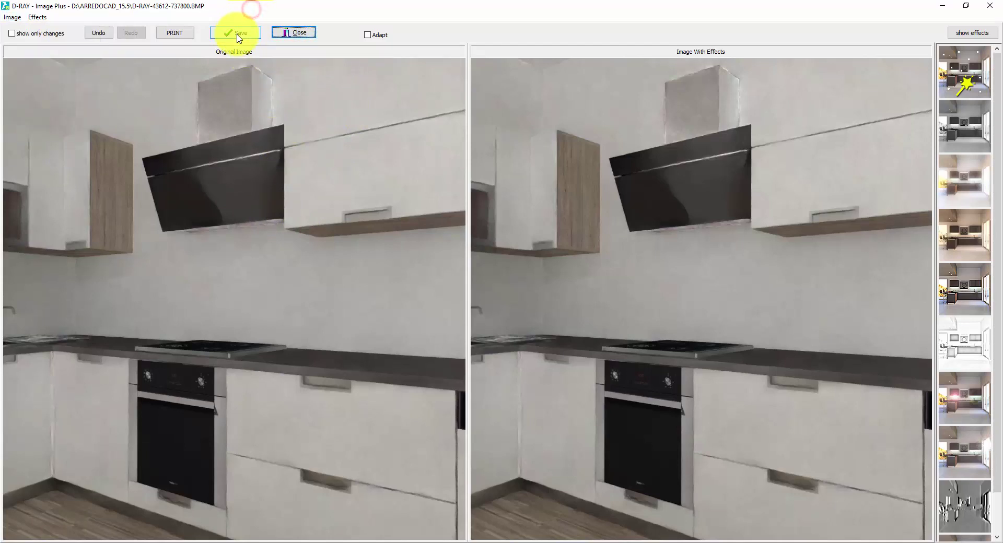